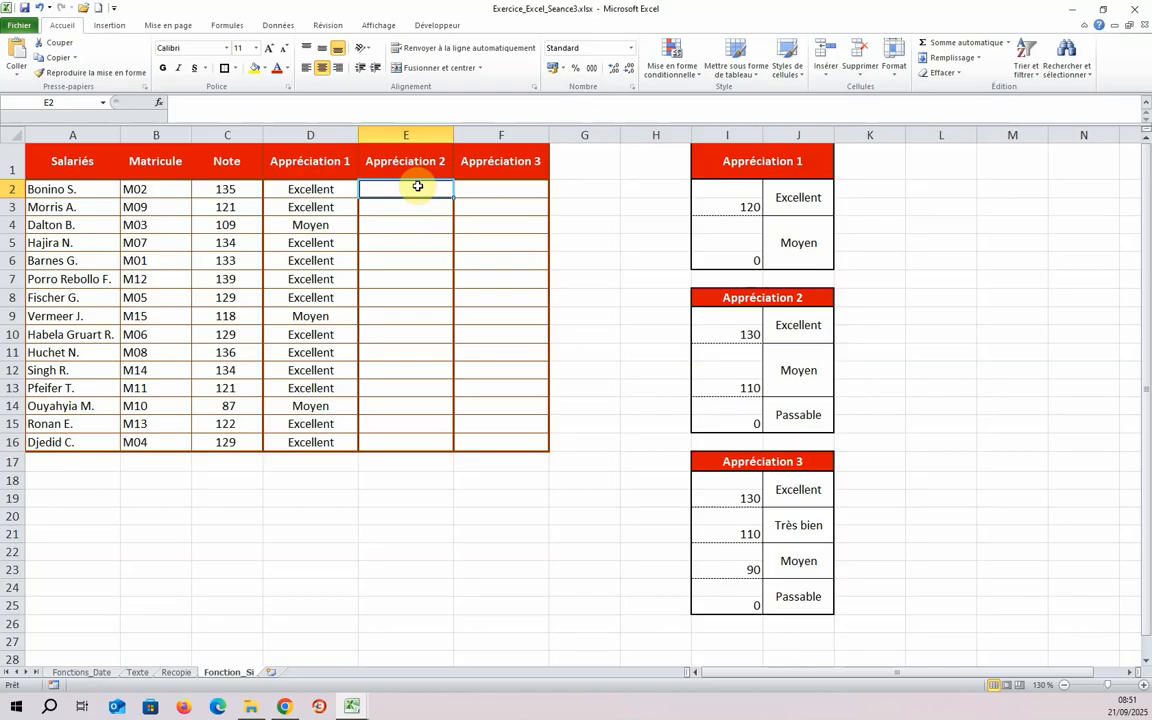
Step: Begin an SI formula in E2 that returns "Excellent" when the note in C2 is >=130
type("=si(")
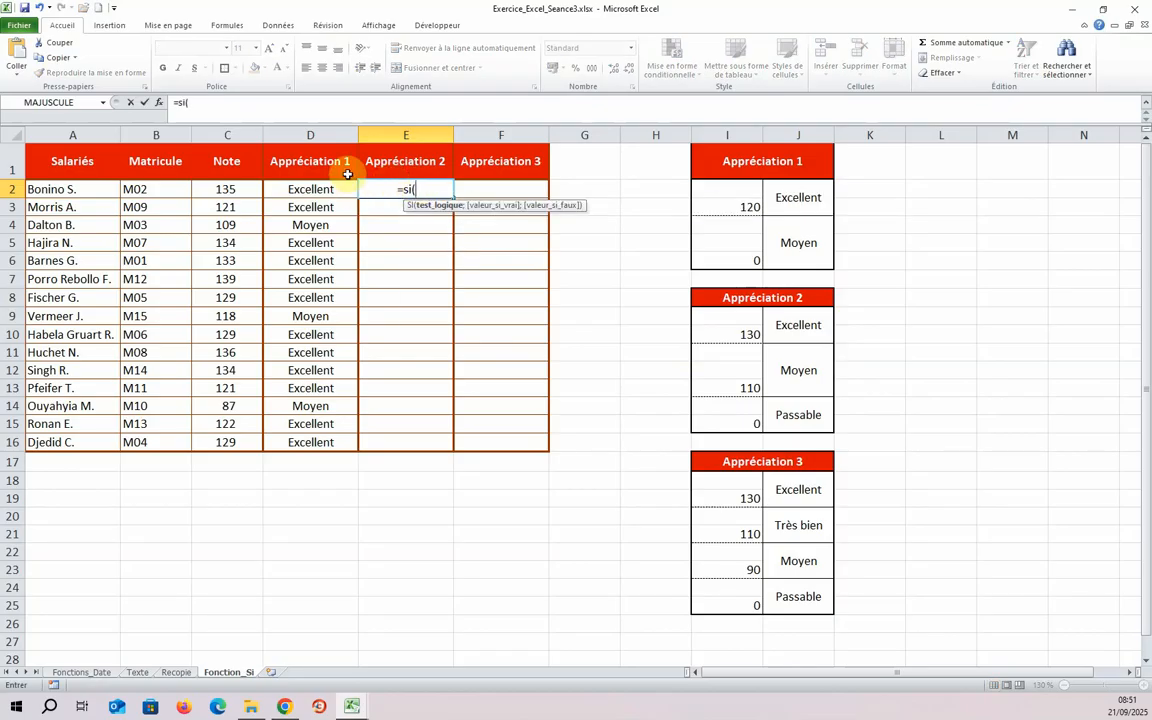
left_click(253, 194)
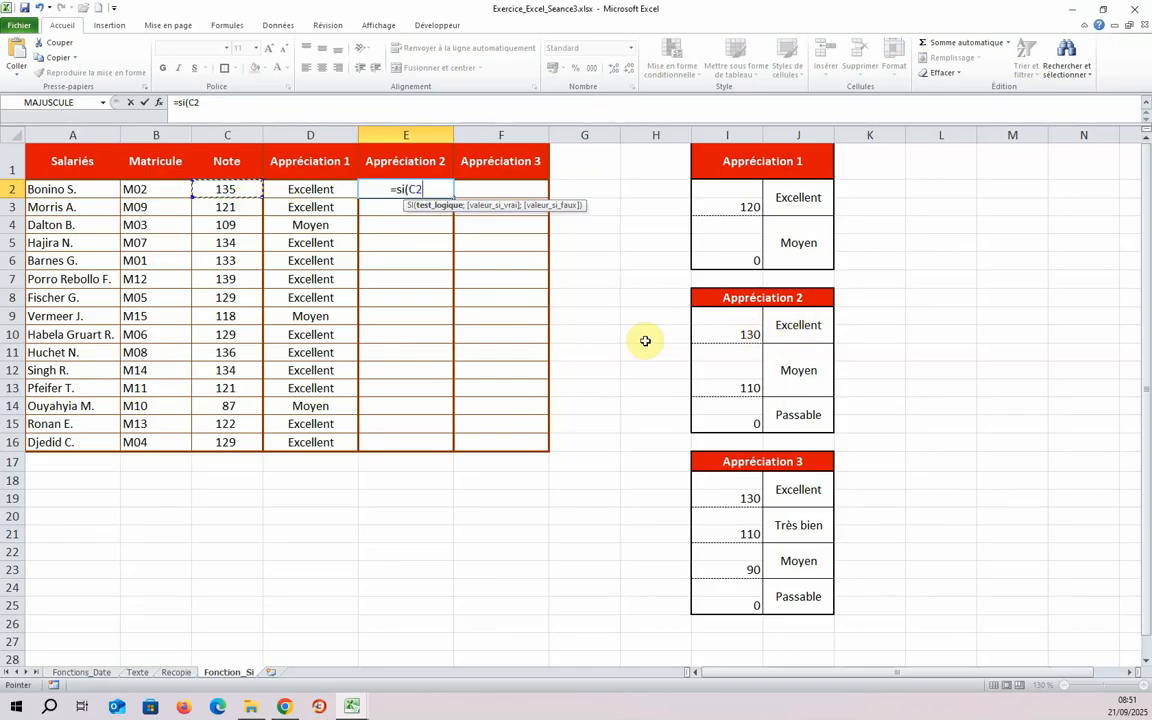
type(">=13")
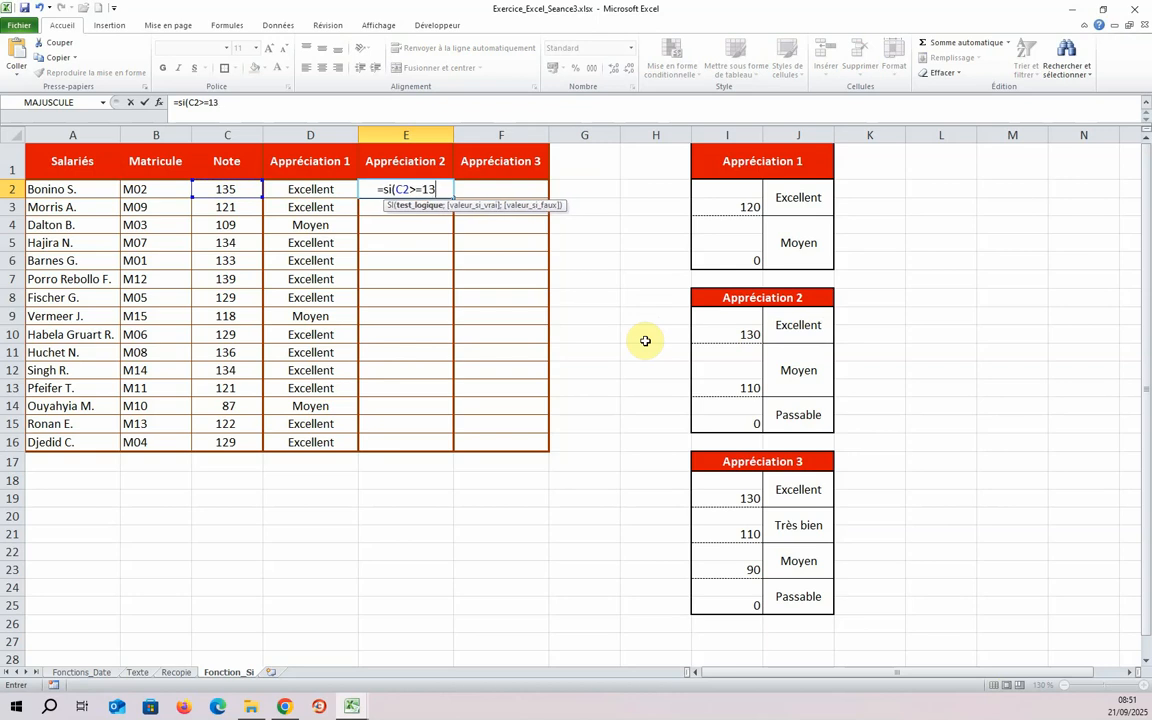
type("0;\"")
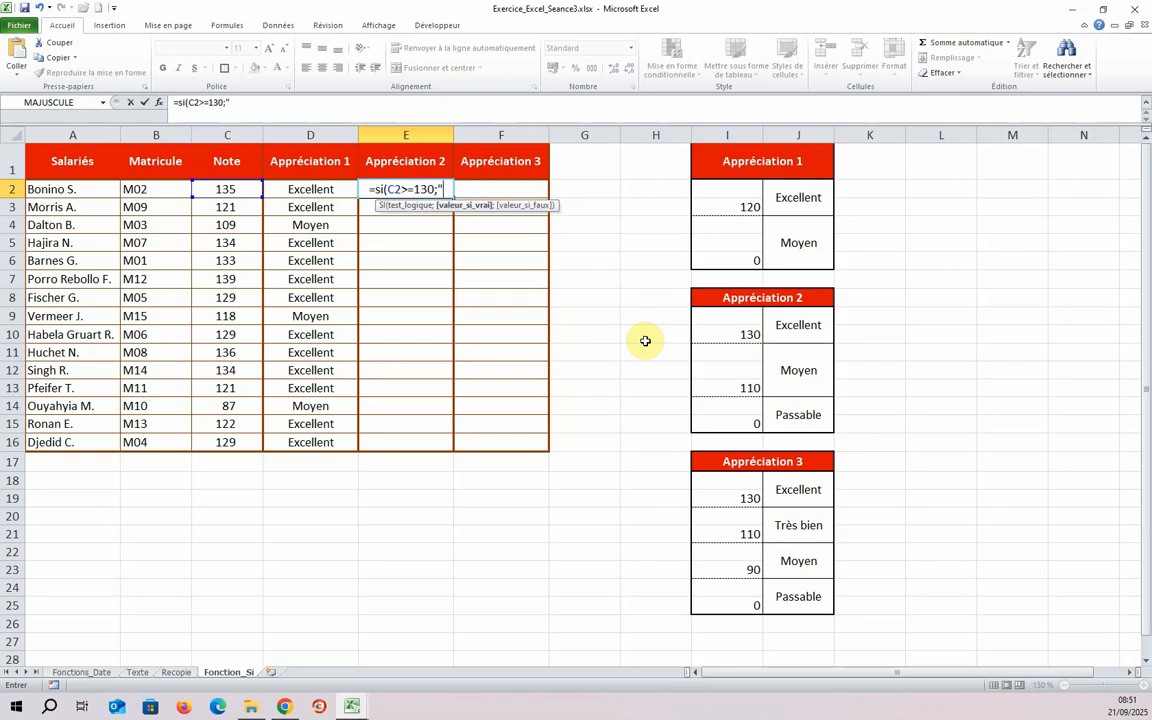
type("Excel")
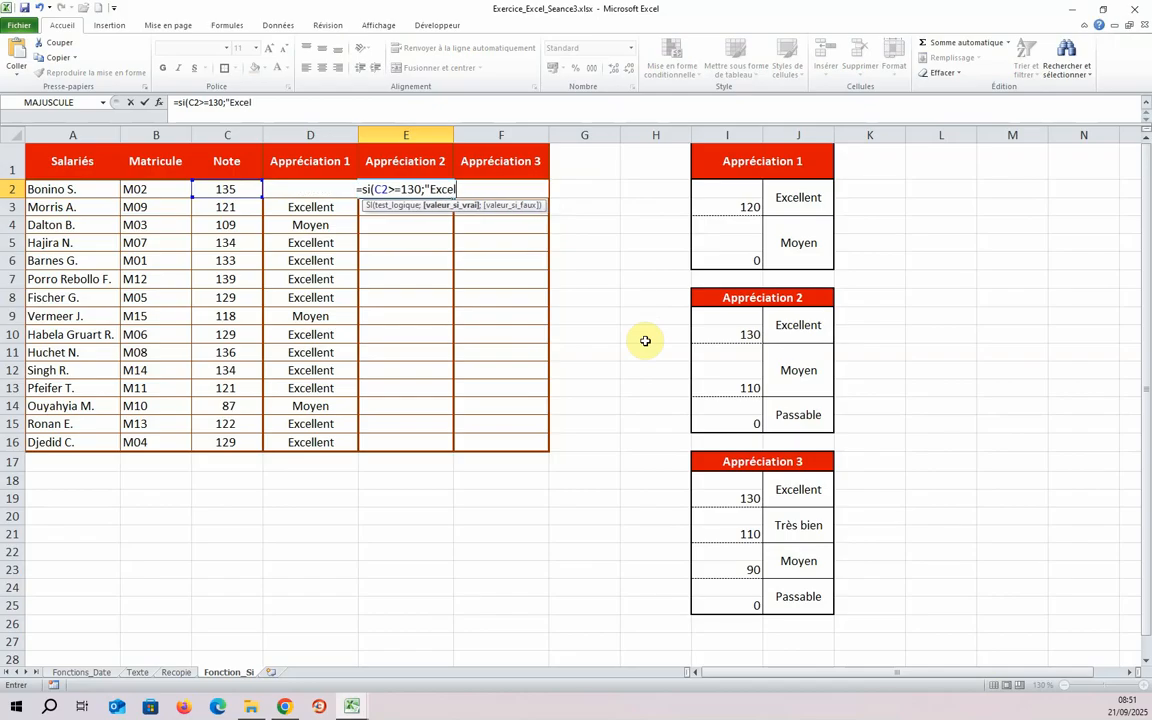
type("lent\";")
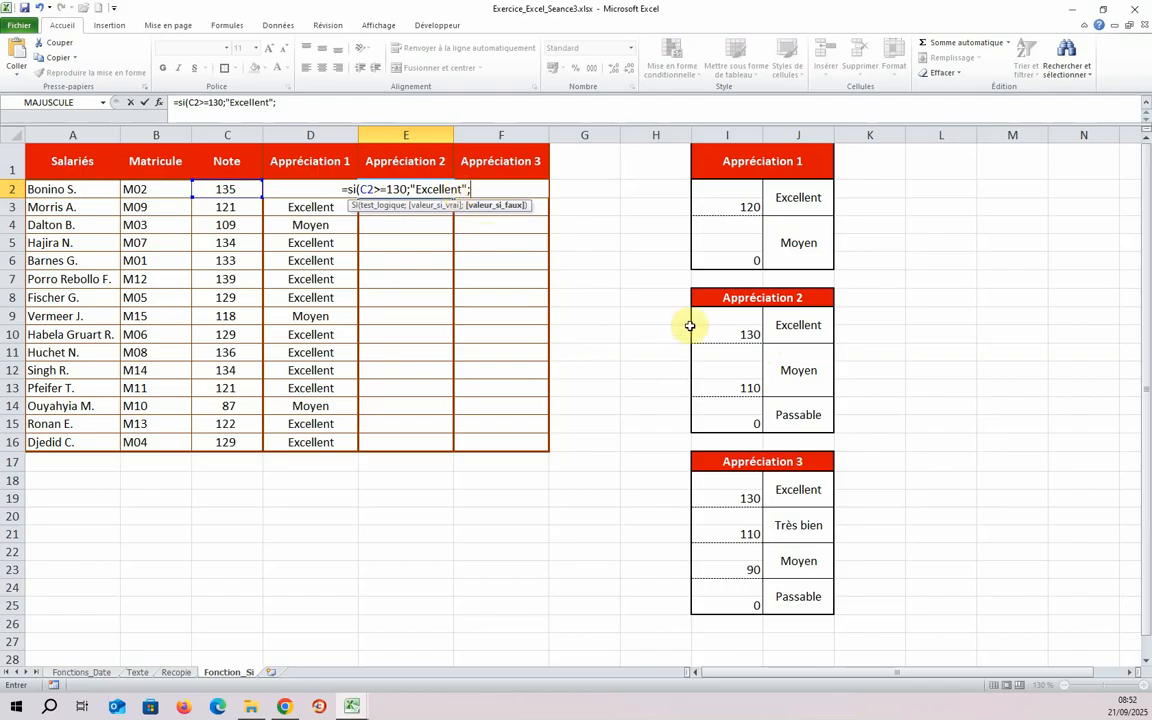
left_click_drag(728, 352, 789, 413)
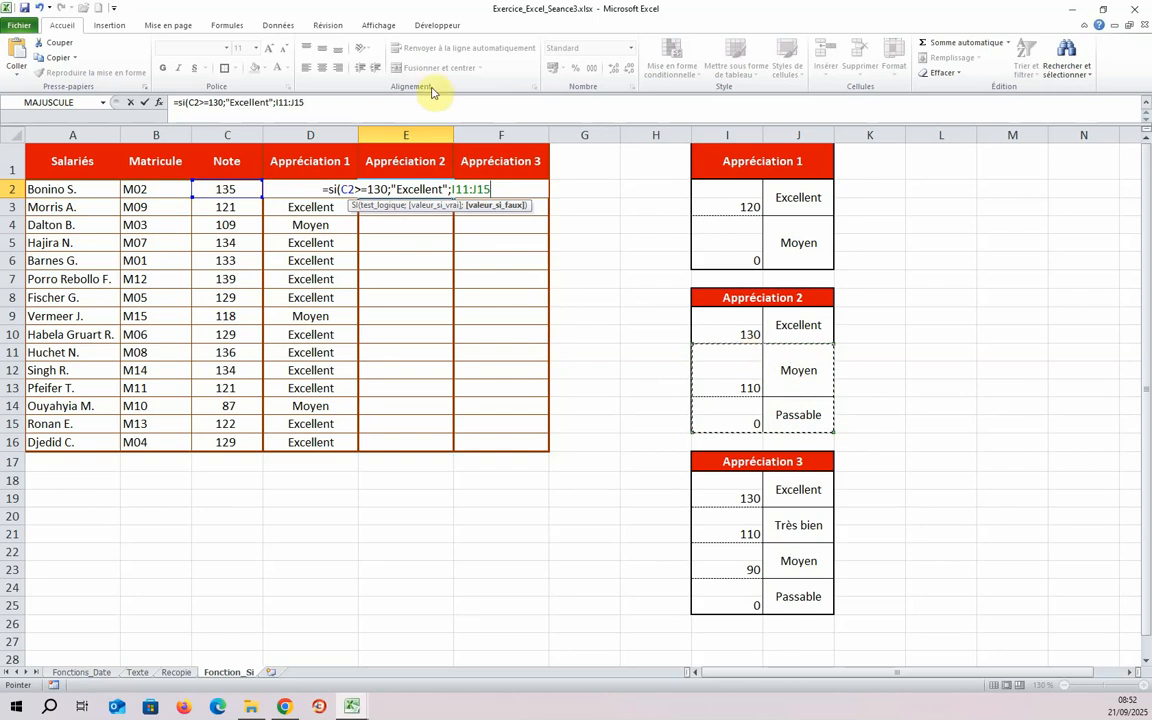
left_click(386, 101)
key("BackSpace")
key("BackSpace")
key("BackSpace")
key("BackSpace")
key("BackSpace")
key("BackSpace")
key("BackSpace")
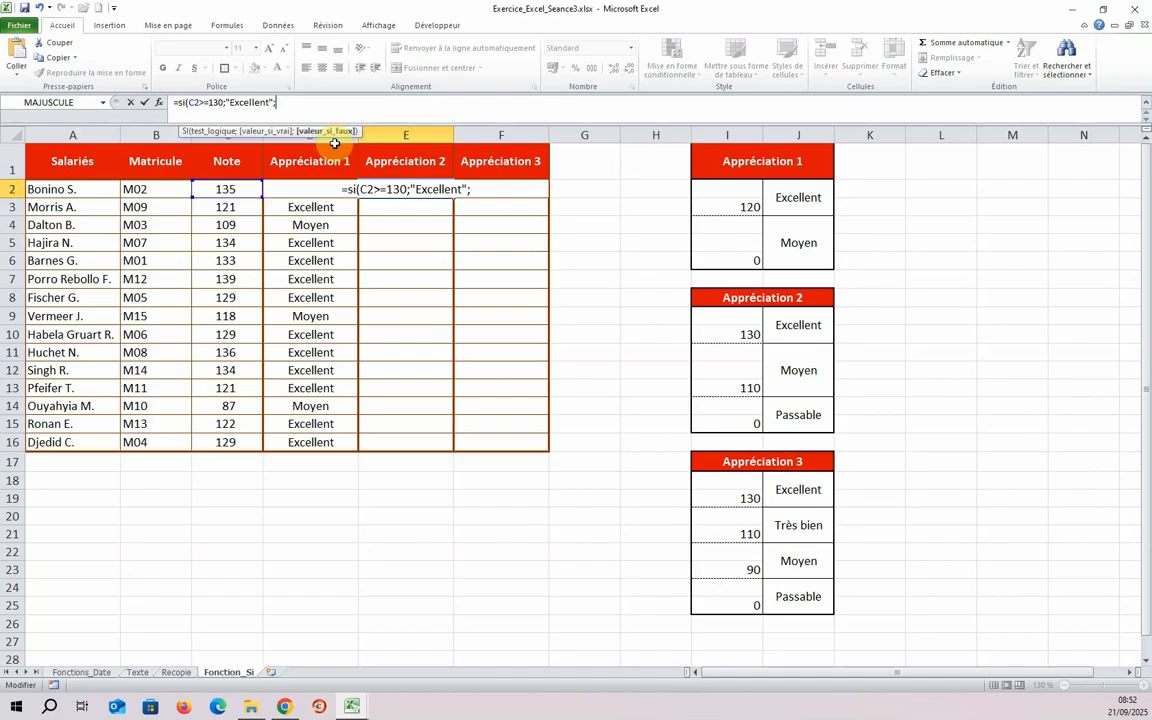
Step: Nest a second SI as the false value in E2's formula, returning "Moyen" when C2>=110
type("si(")
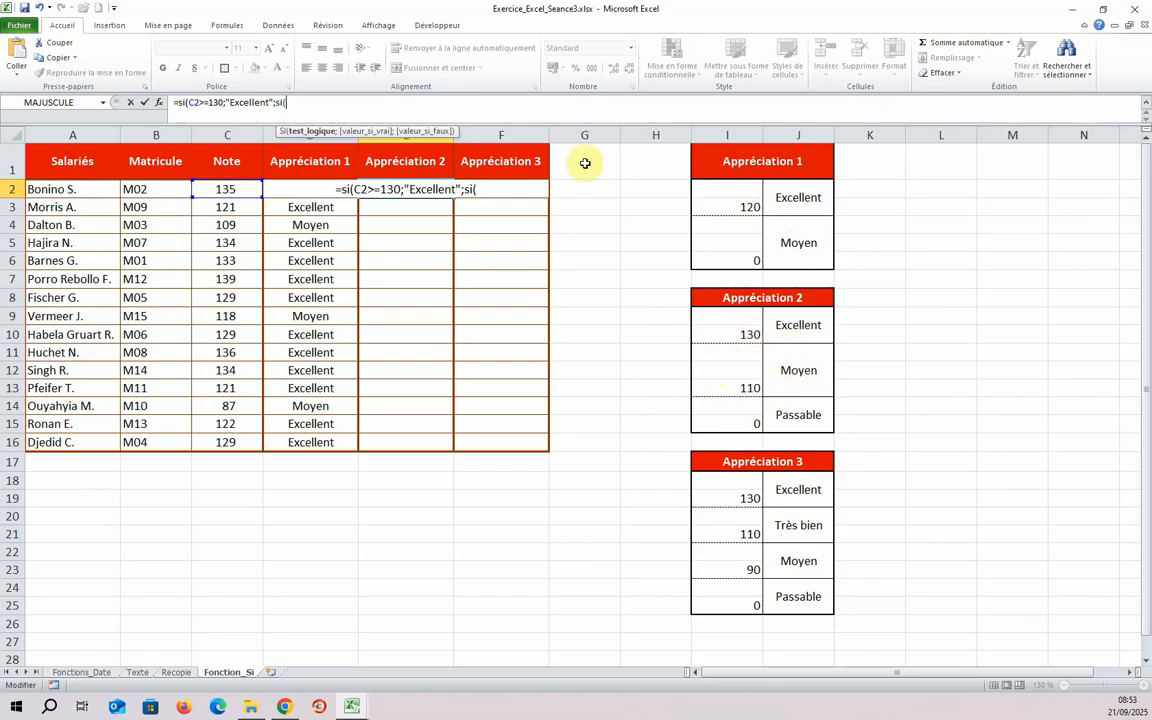
left_click(239, 187)
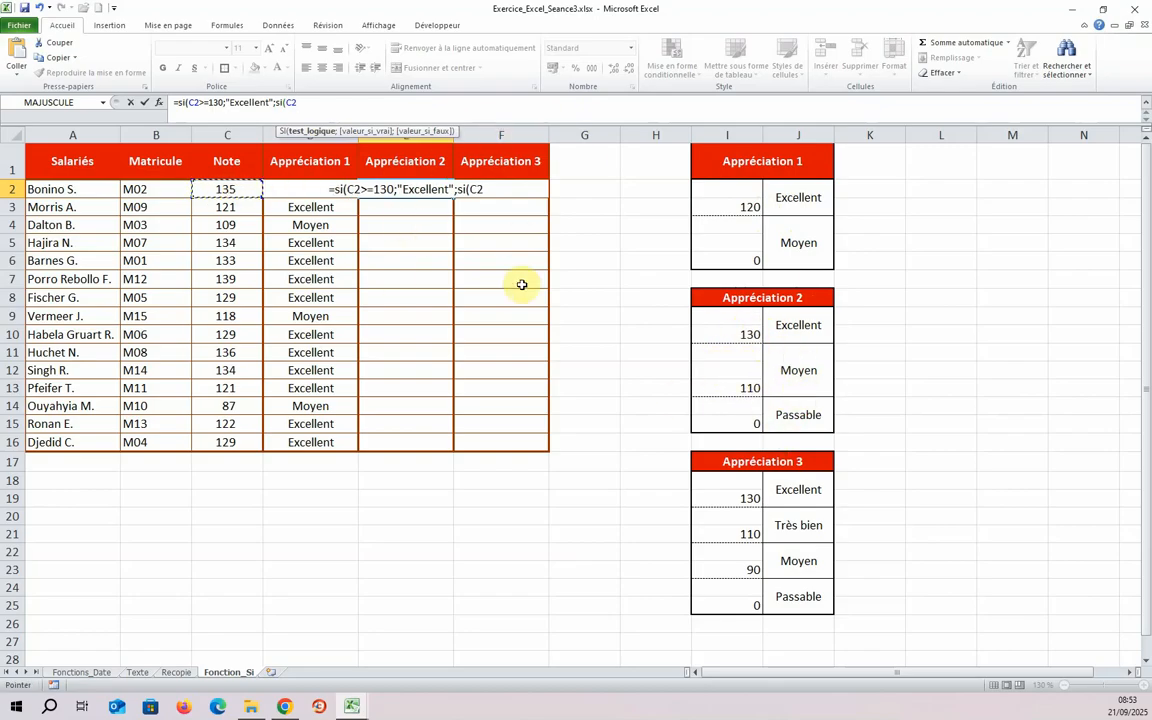
type(">=110")
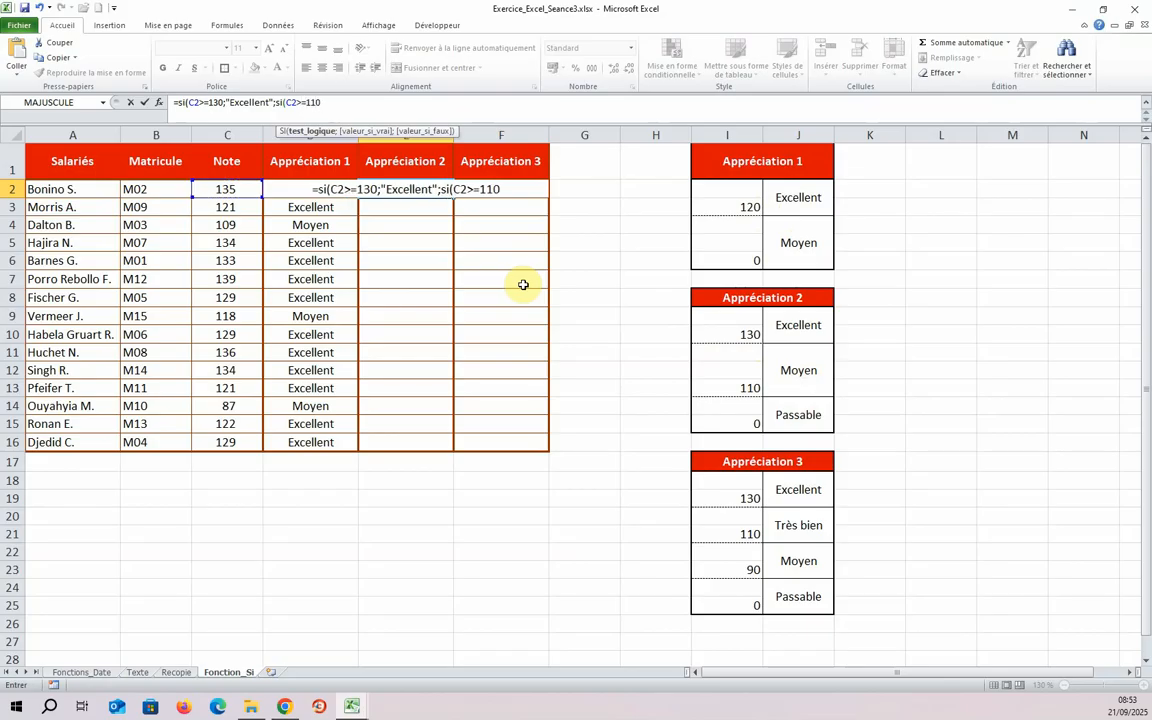
type(";")
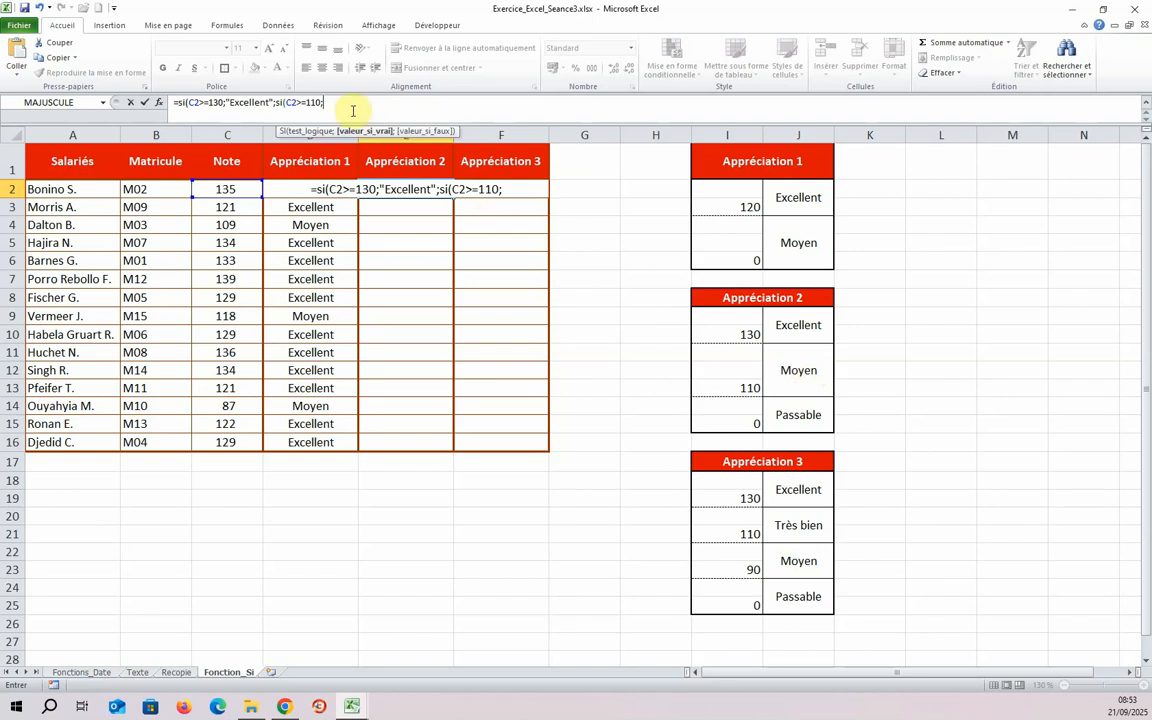
type("\"mo")
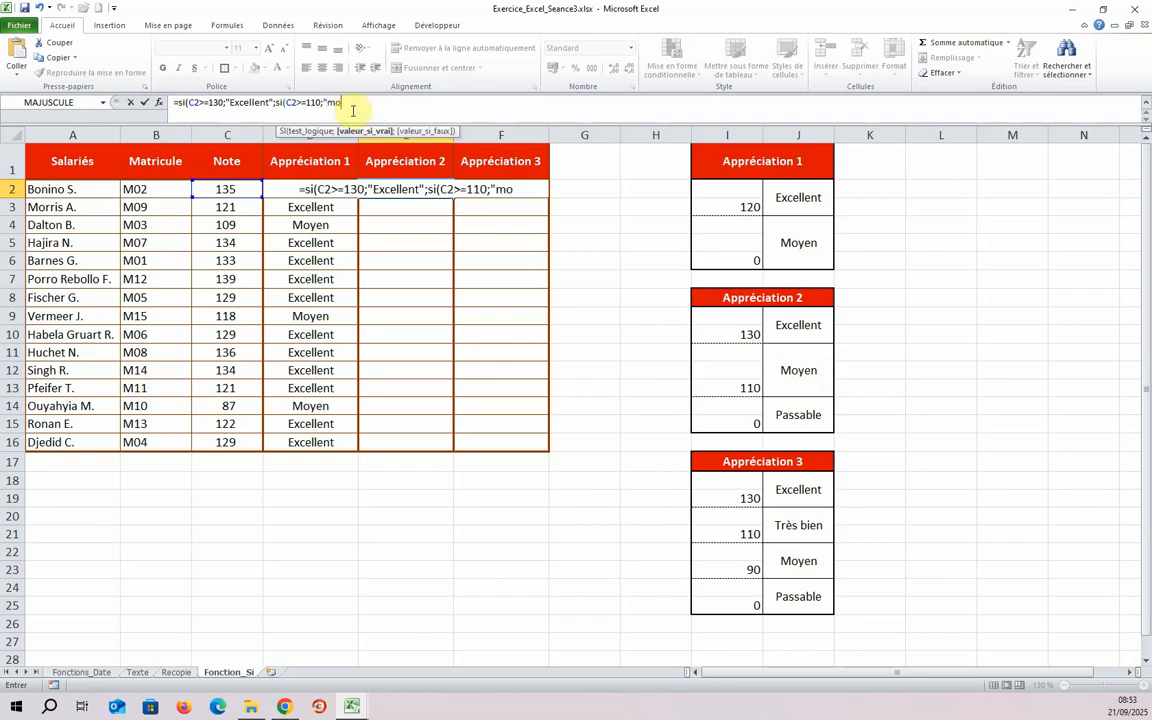
type("yen\"")
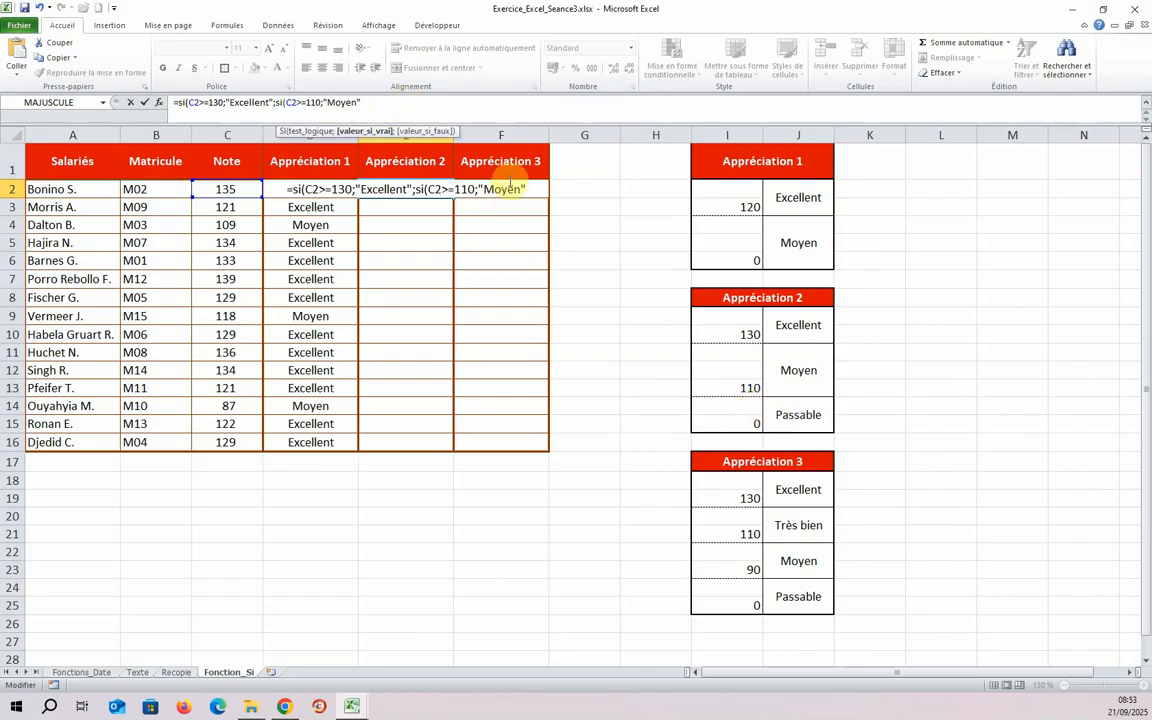
Step: Add "Passable" as the nested SI's false value, close both functions and validate the formula in E2
left_click(392, 107)
type(";")
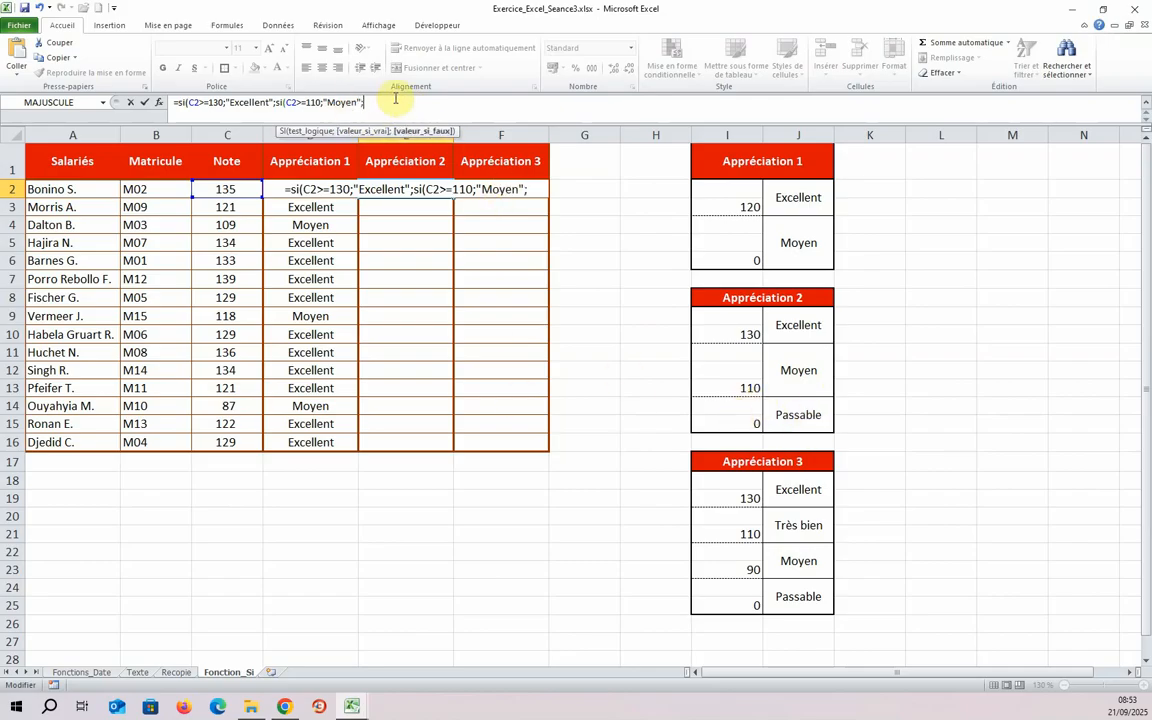
type("\"Passa")
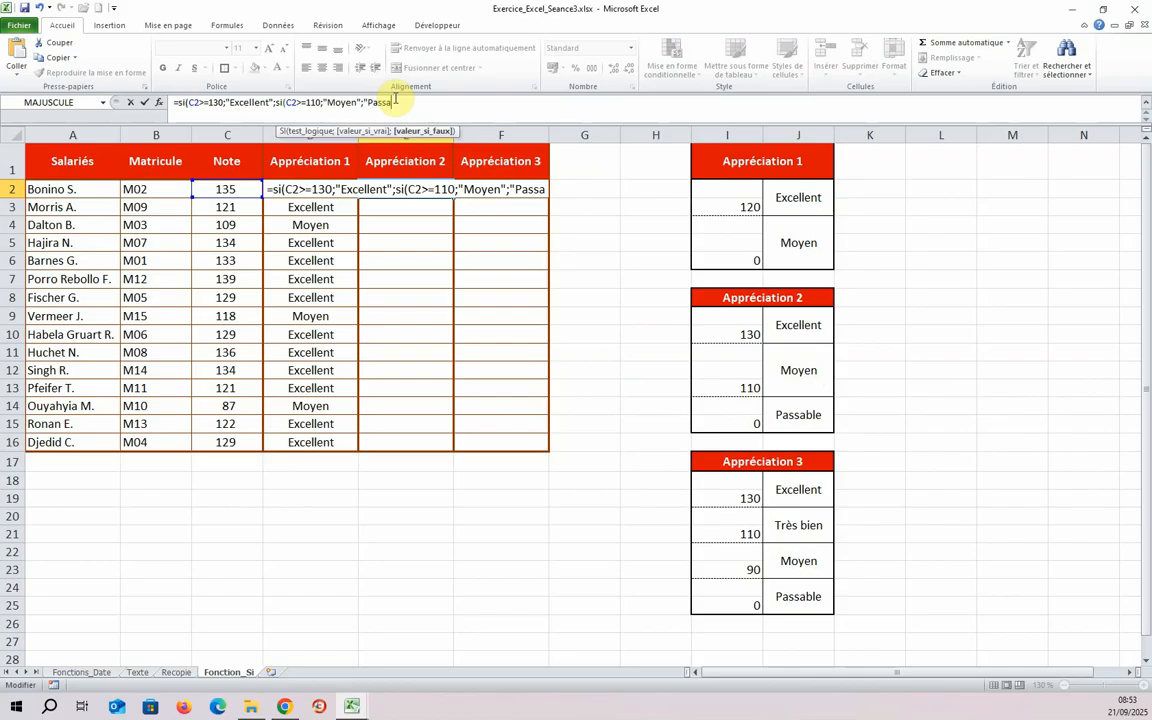
type("ble\"")
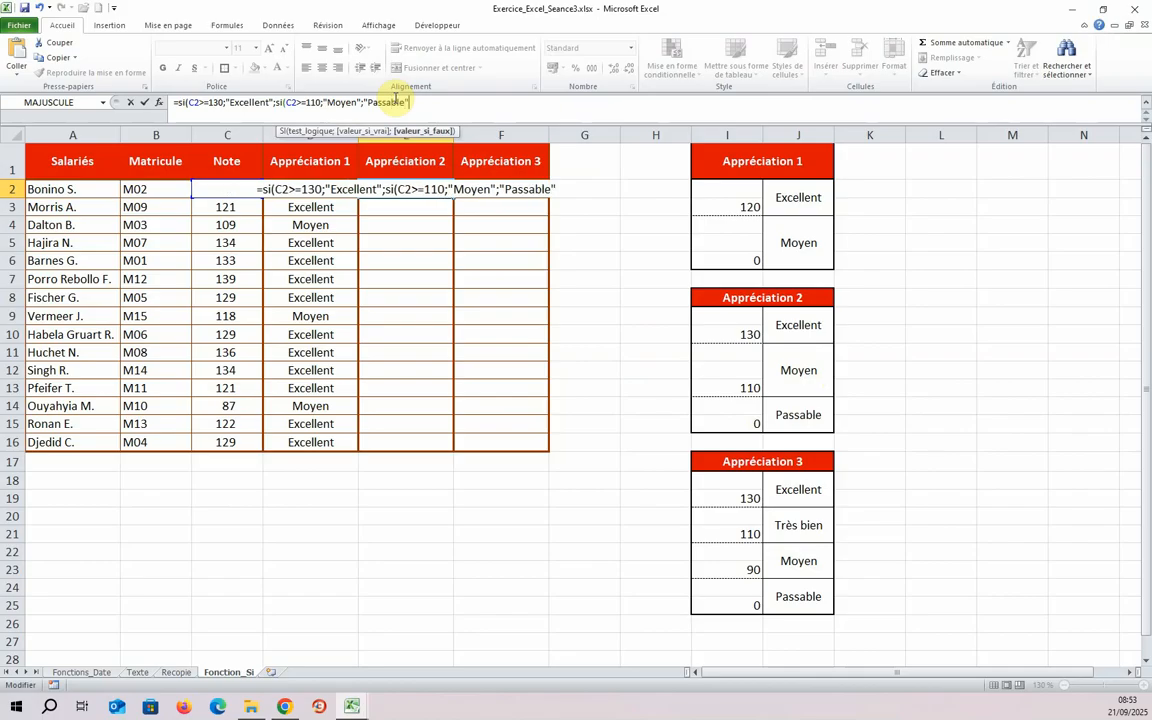
type(")")
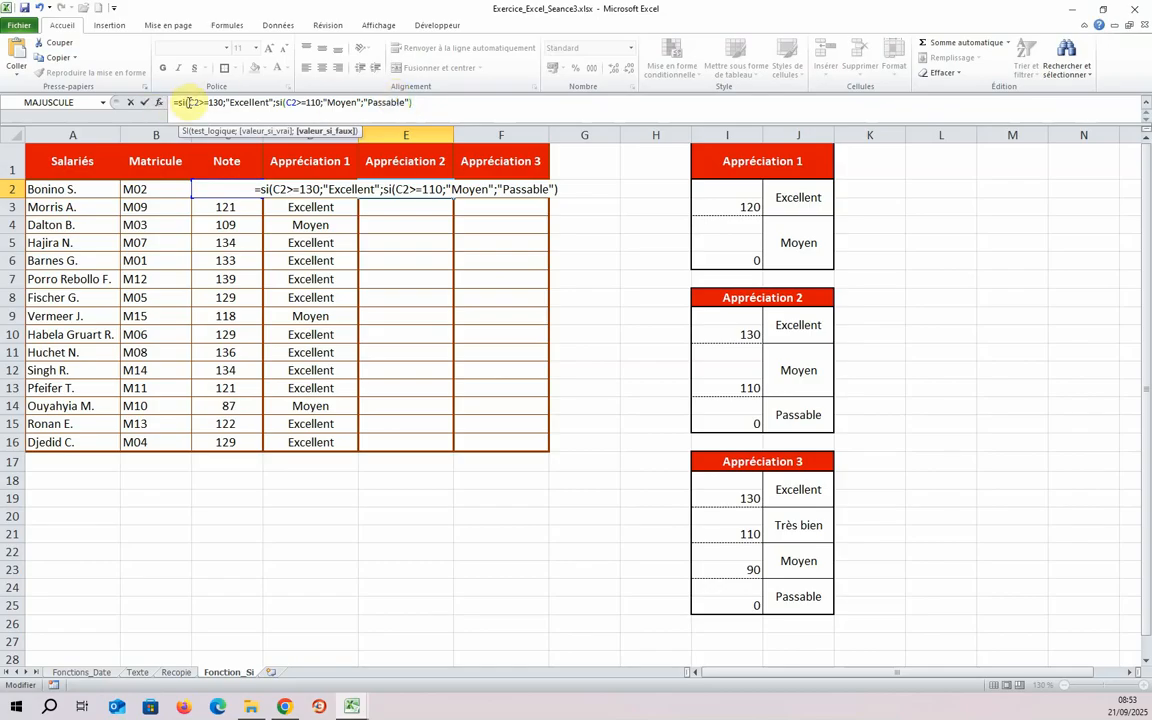
type(")")
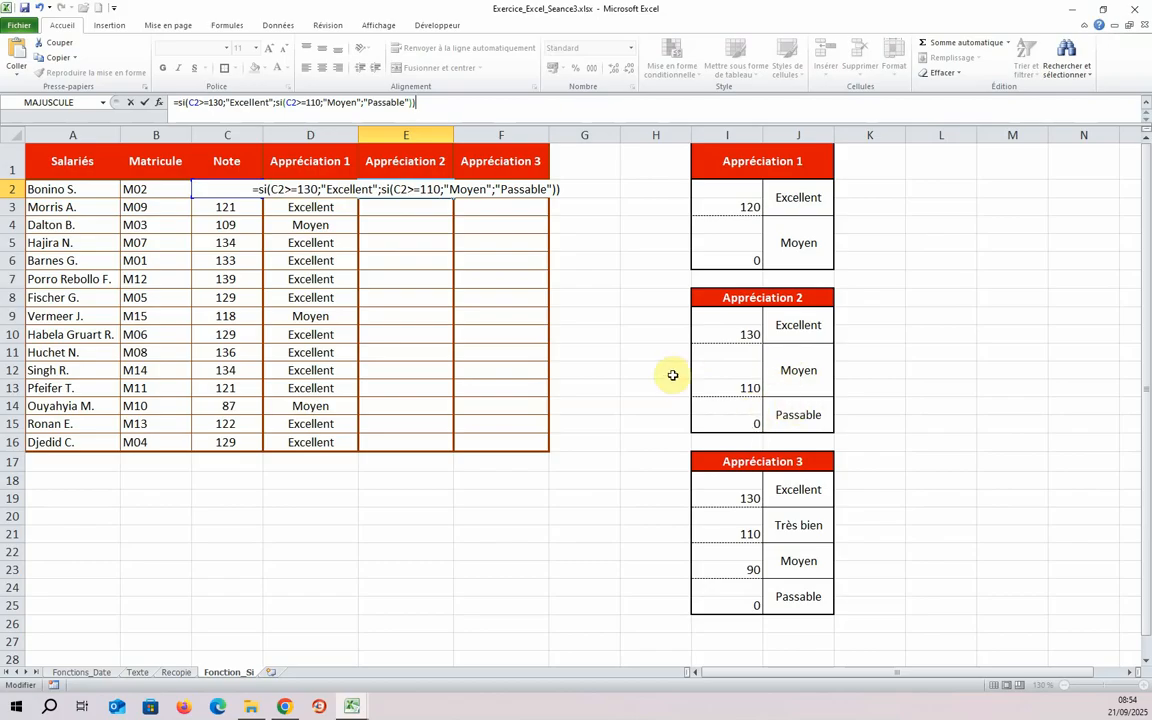
key("Return")
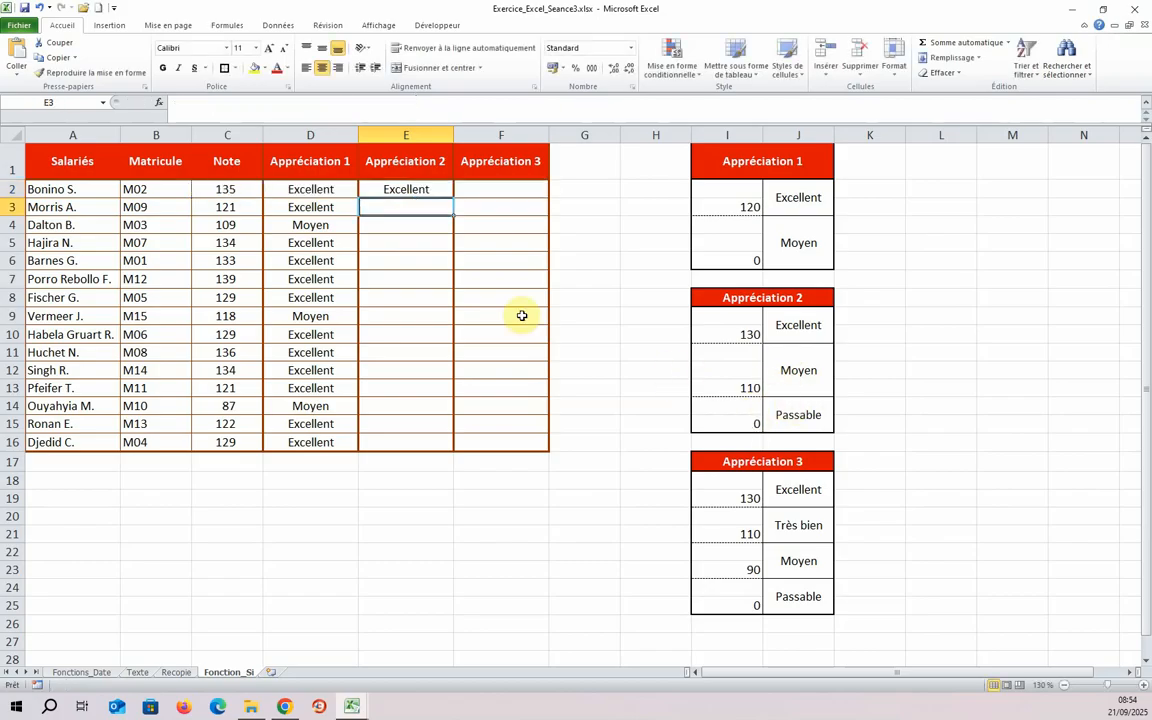
Step: Copy the E2 formula down through E16 without carrying over the formatting
left_click(449, 190)
left_click_drag(452, 198, 456, 446)
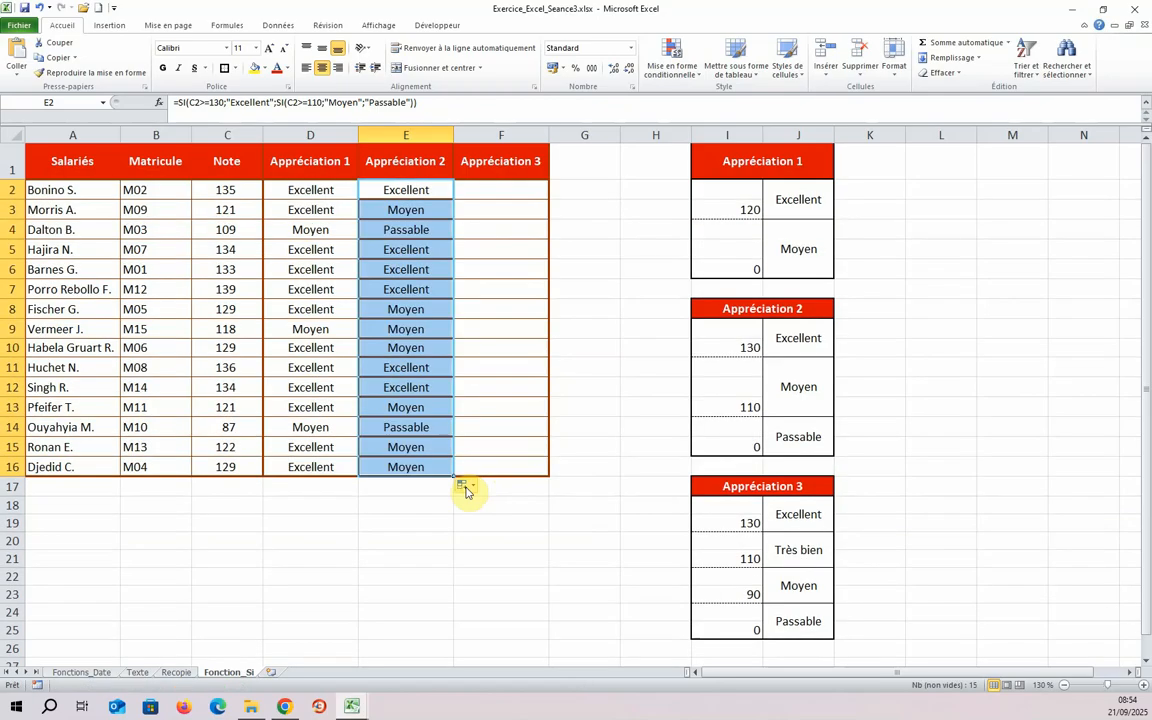
left_click(463, 485)
left_click(519, 533)
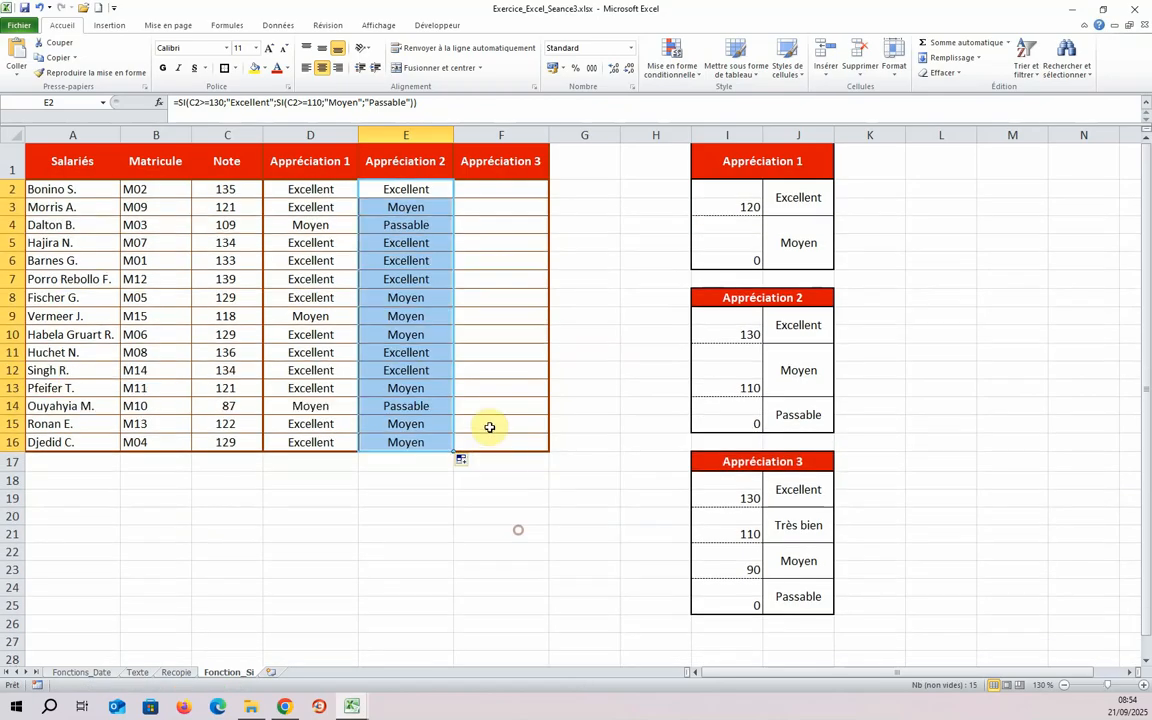
left_click(437, 514)
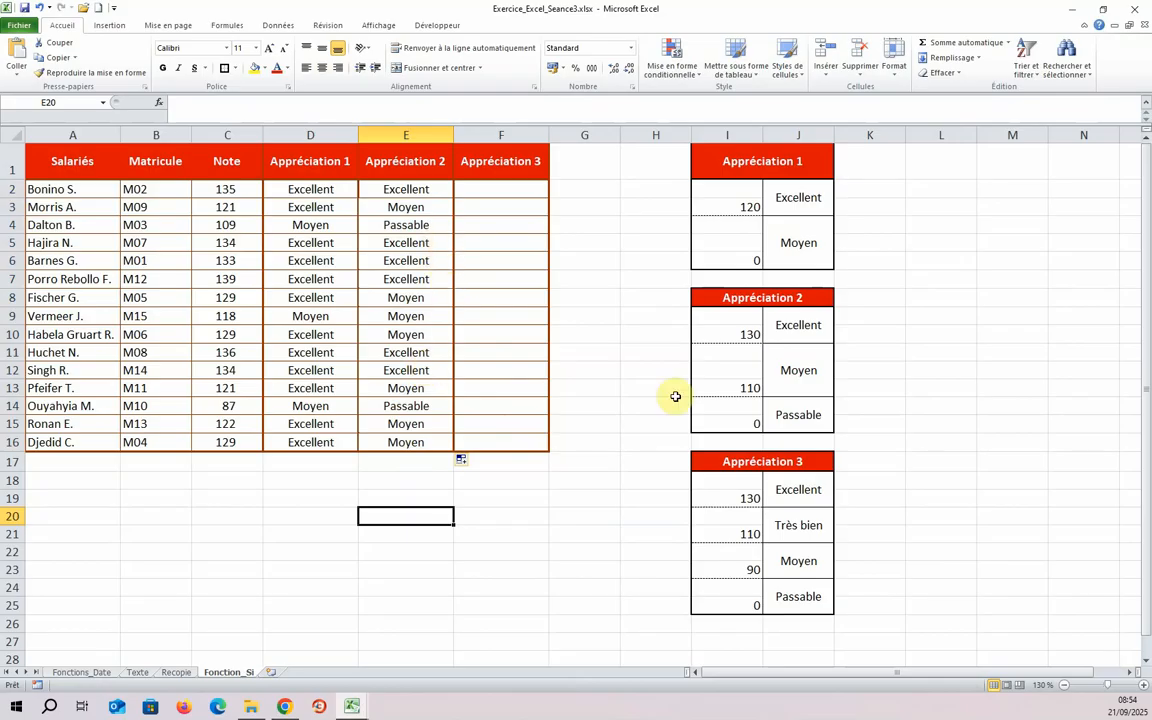
Step: Check the Passable, Moyen and Excellent results in the Appréciation 2 column against the notes and the Appréciation 2 thresholds
left_click(437, 224)
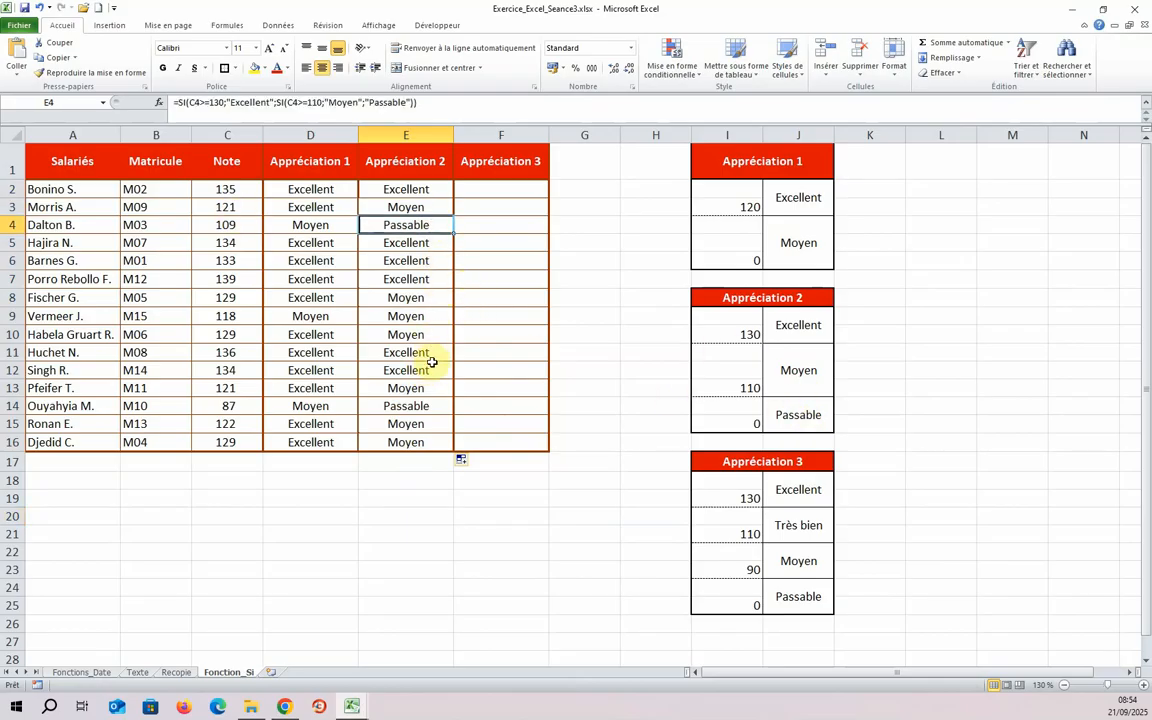
left_click(422, 405)
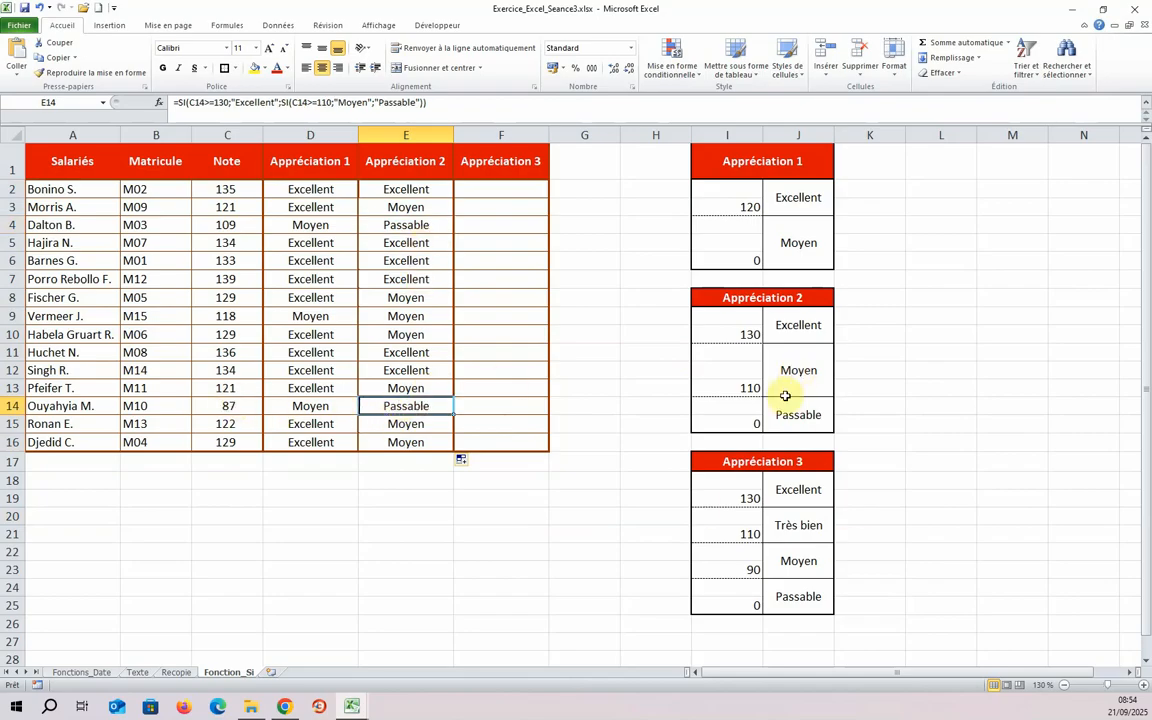
left_click(392, 208)
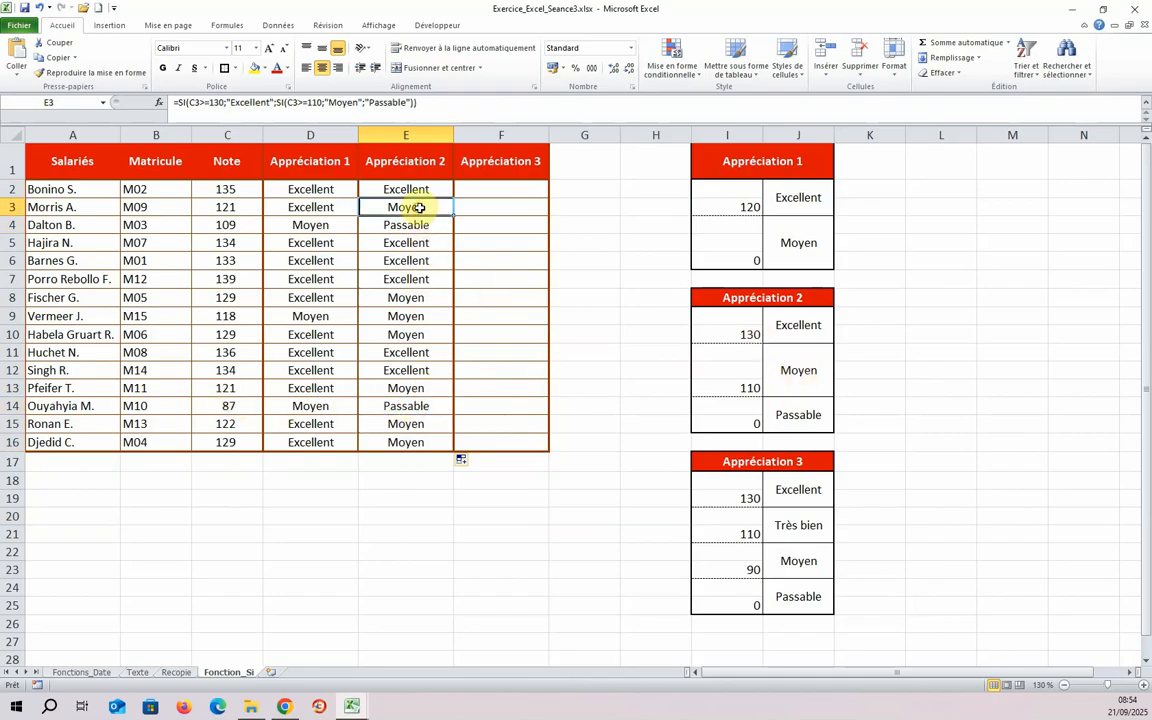
left_click(423, 300)
left_click_drag(423, 300, 424, 336)
left_click(424, 389)
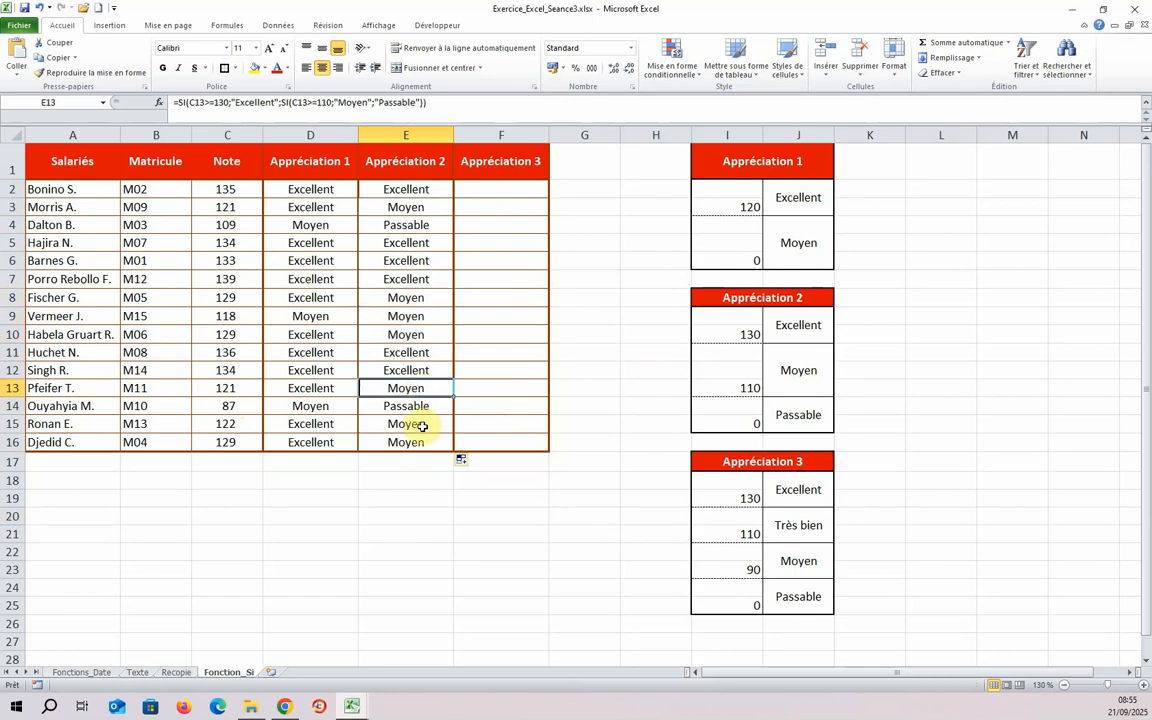
left_click_drag(423, 426, 432, 442)
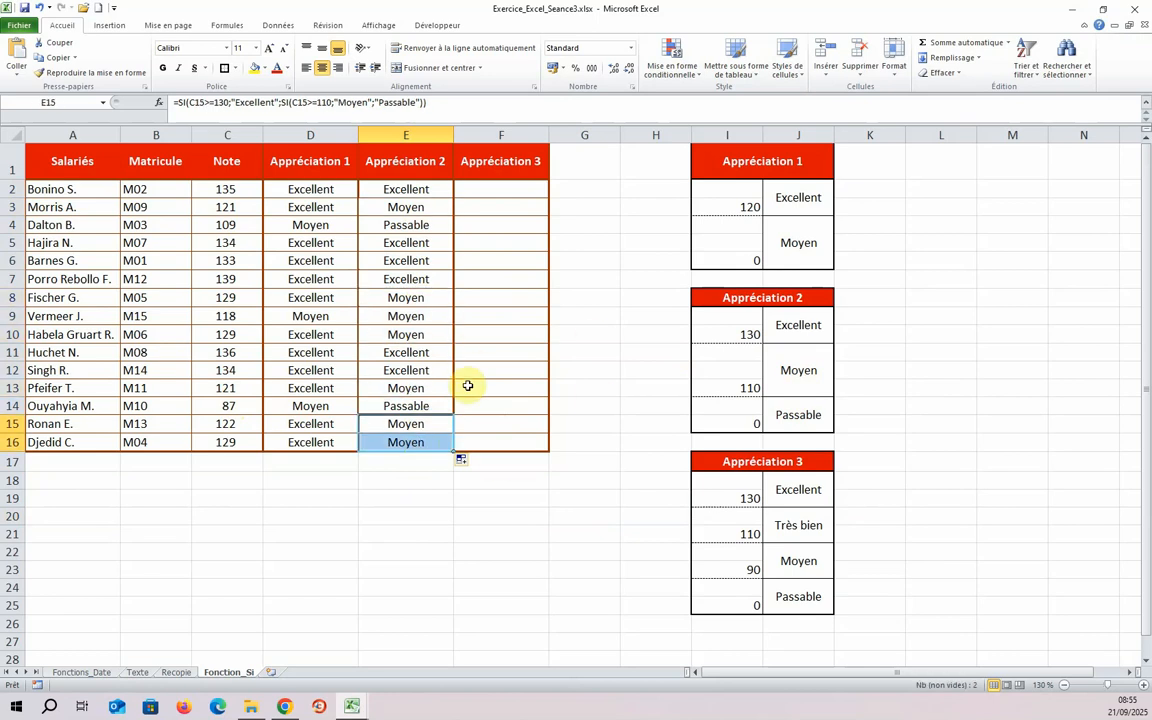
left_click_drag(391, 370, 414, 349)
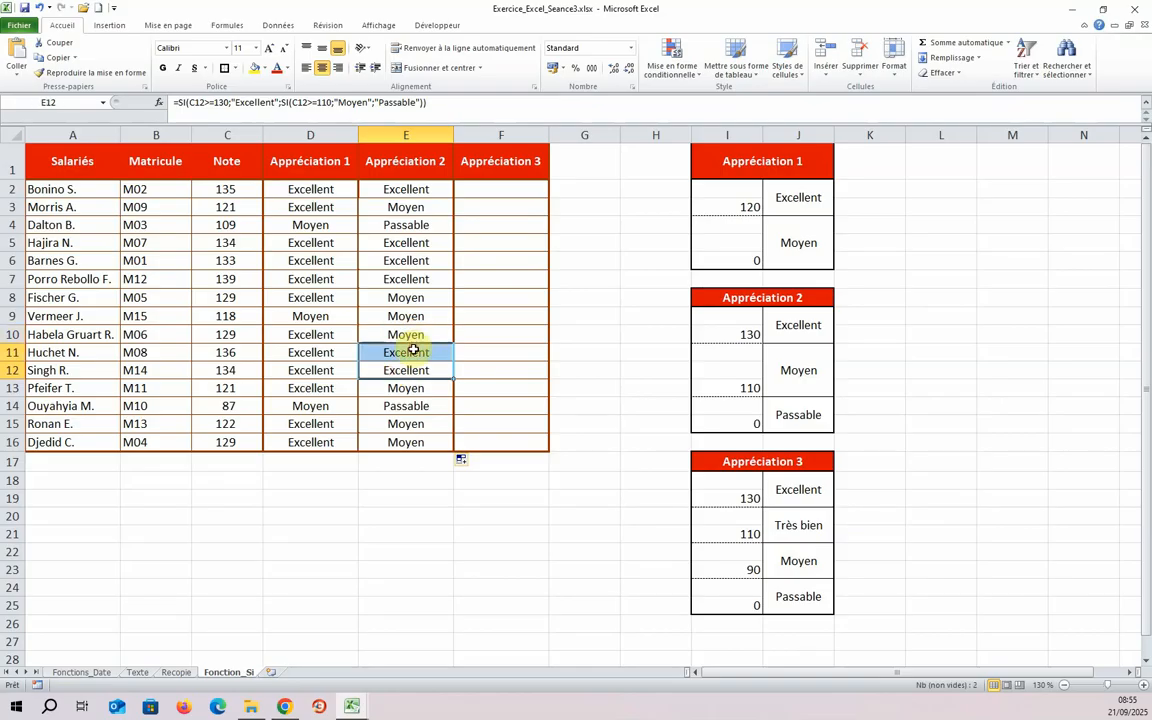
left_click(424, 239)
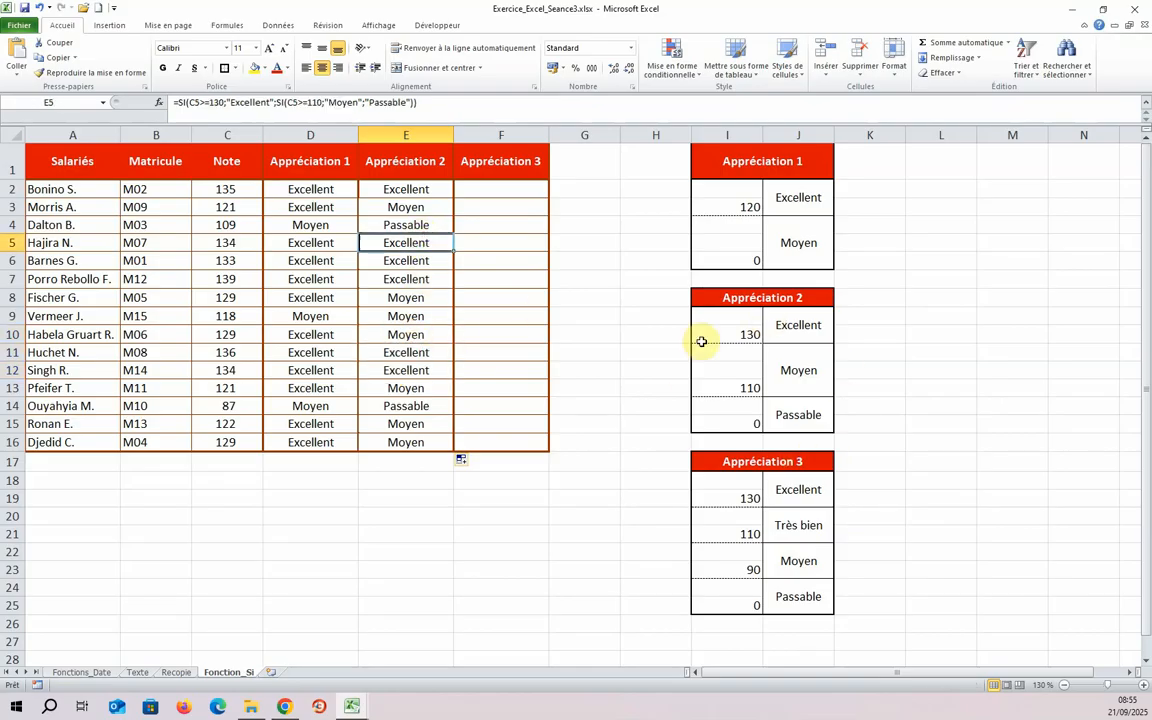